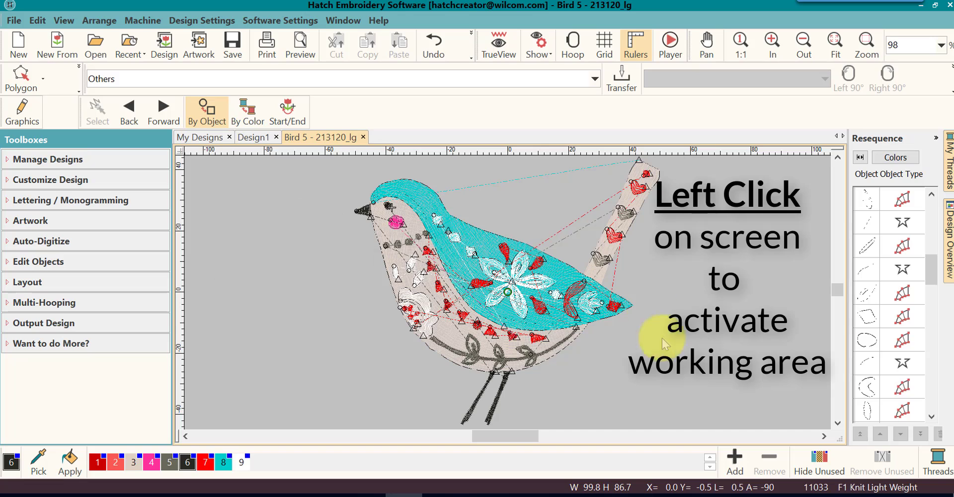
- Select every object in the bird design with Ctrl+A and group them into one
left_click(682, 278)
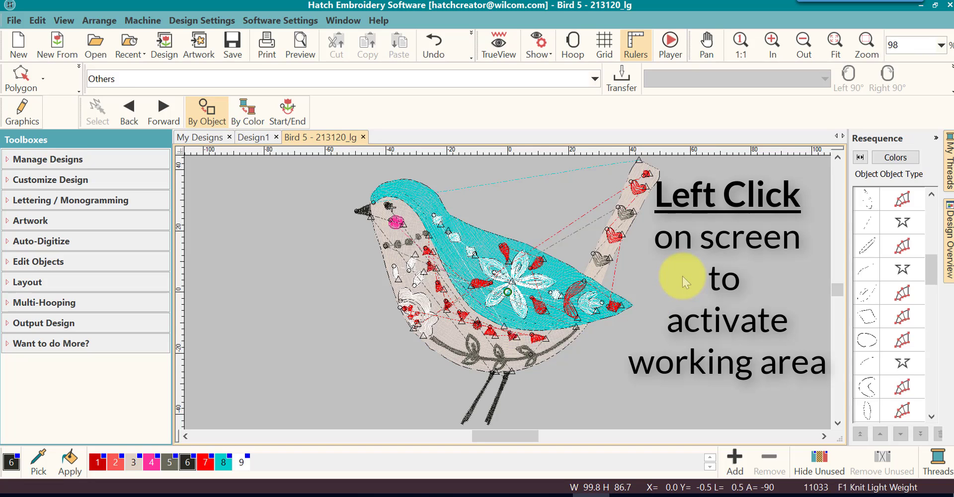
key("ctrl+a")
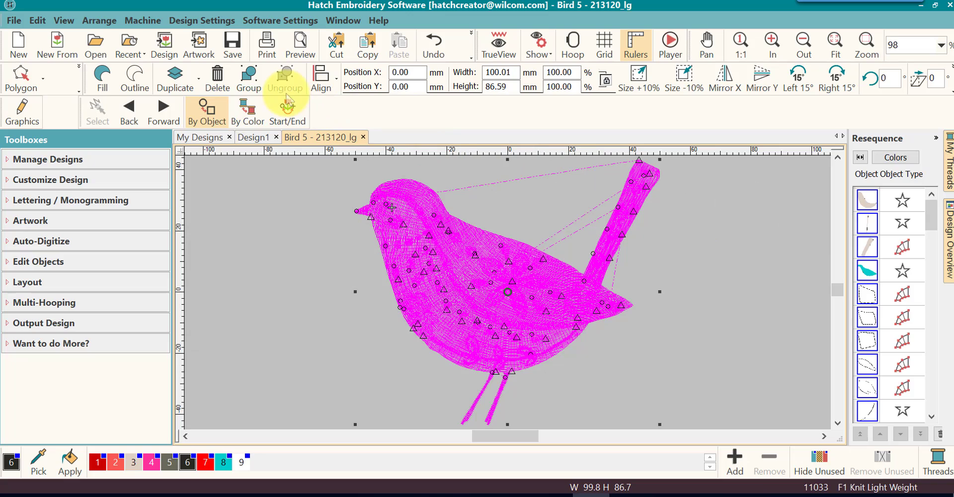
left_click(244, 84)
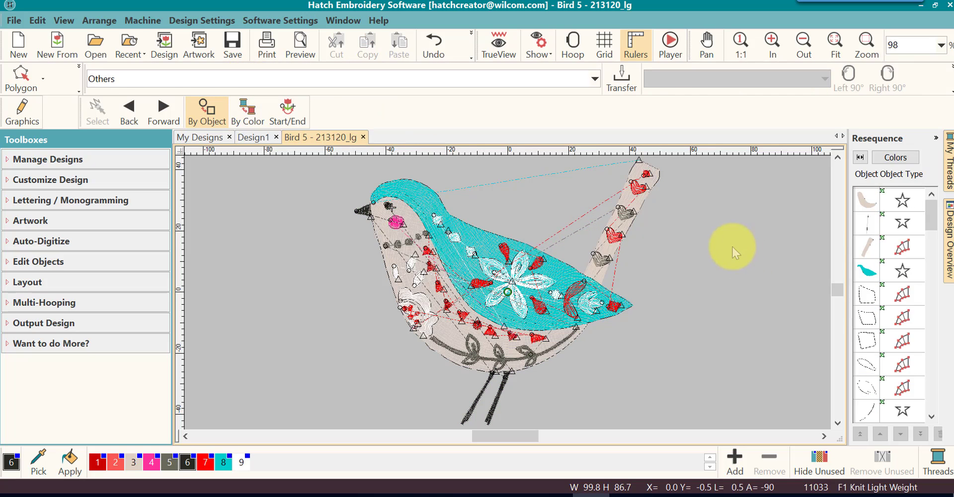
left_click(562, 297)
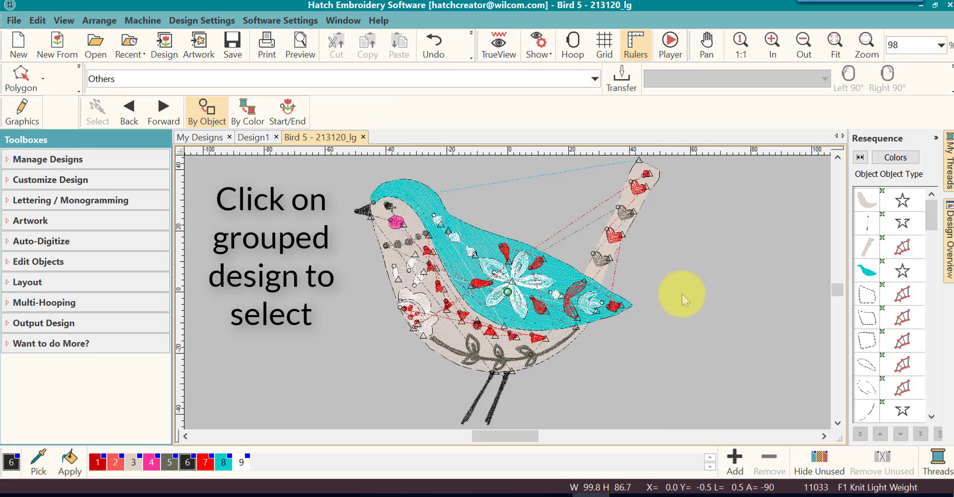
left_click(564, 294)
left_click(697, 298)
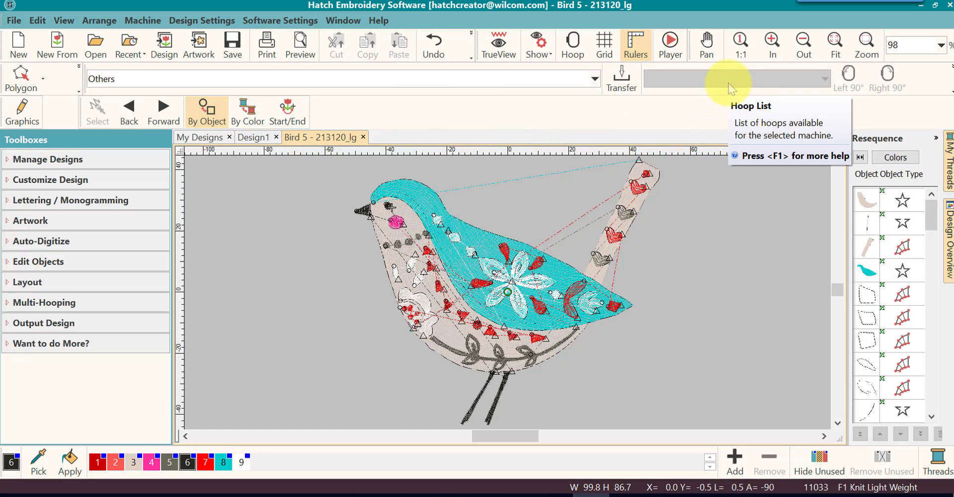
- Enlarge the grouped bird by 10% twice, to 121.01 × 104.77 mm
left_click(492, 249)
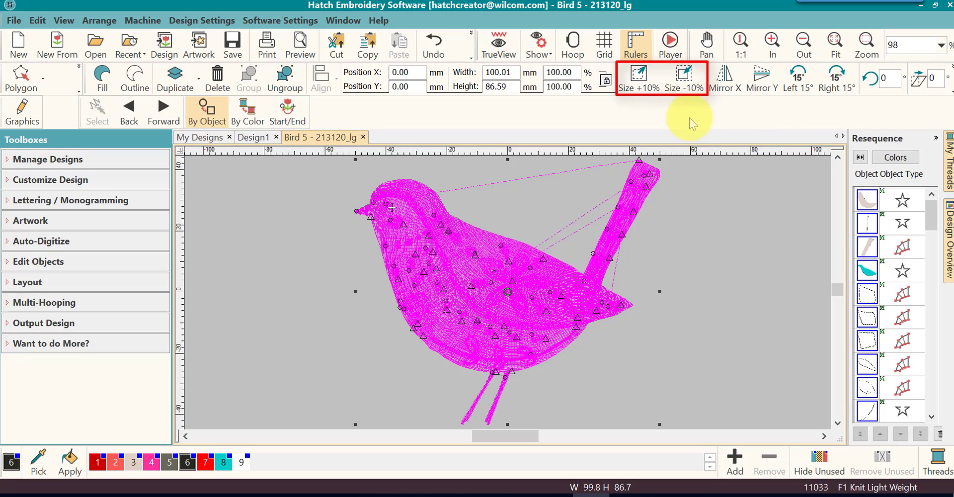
left_click(638, 88)
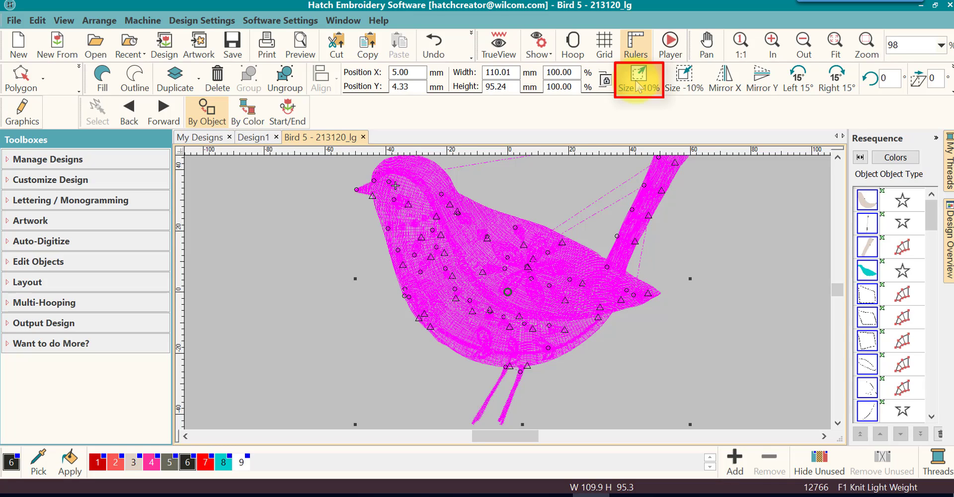
left_click(639, 88)
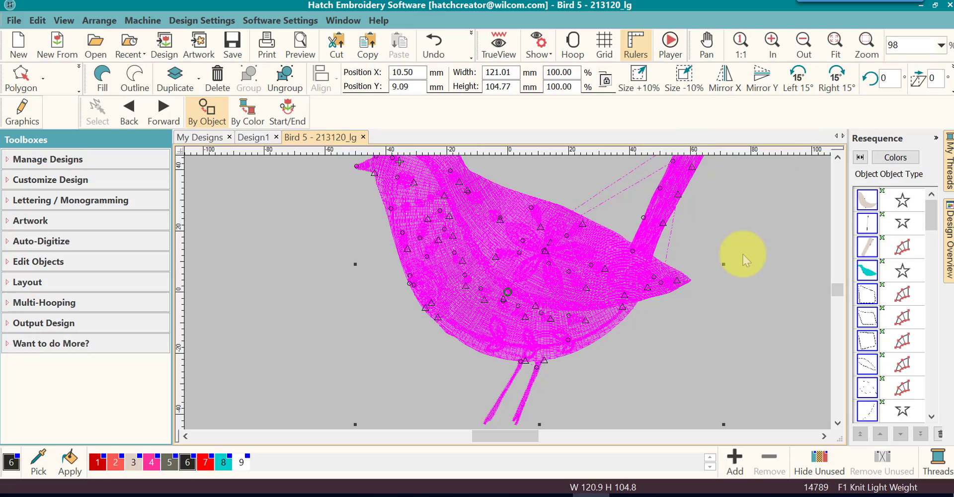
- Set the bird's width to 150 mm, giving 150.00 × 129.87 mm proportionally
key("0")
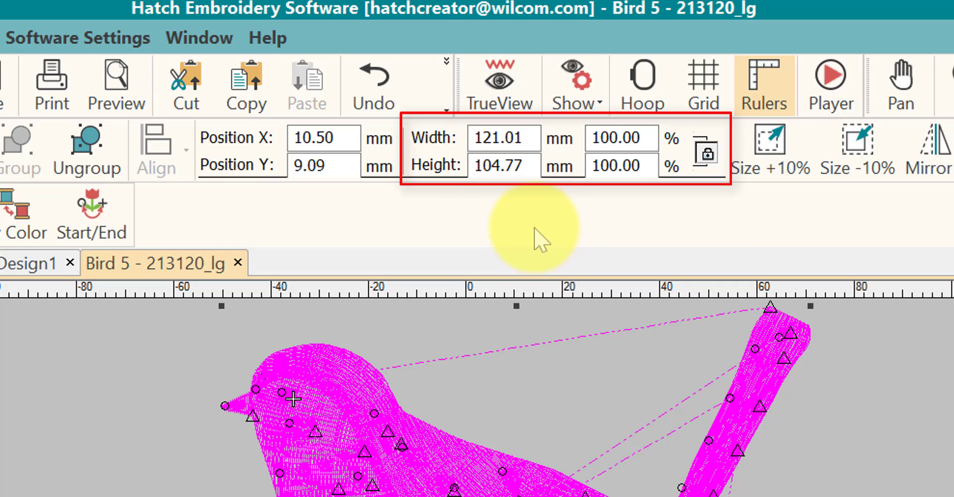
left_click_drag(537, 138, 444, 142)
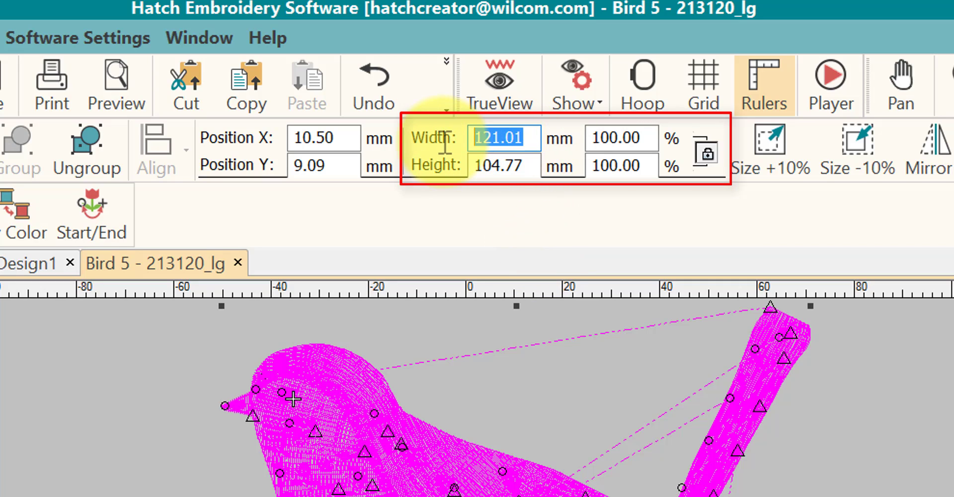
type("15")
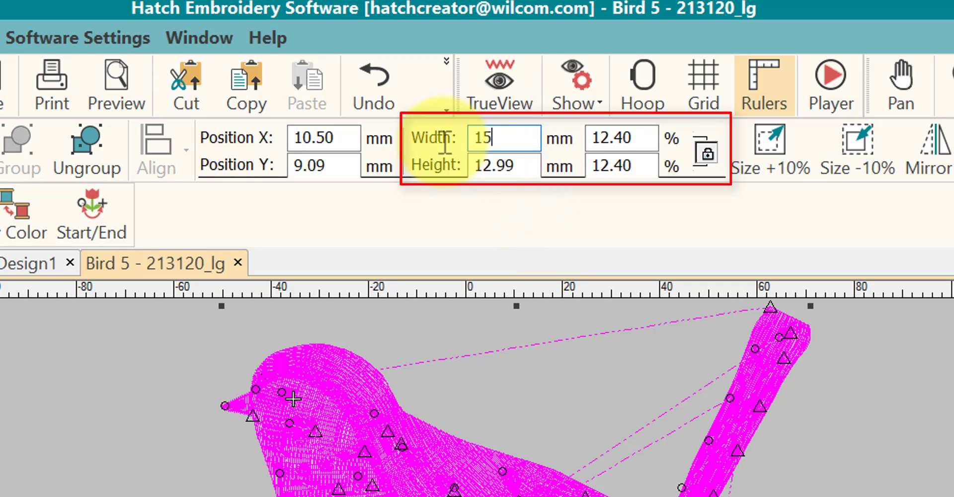
type("0")
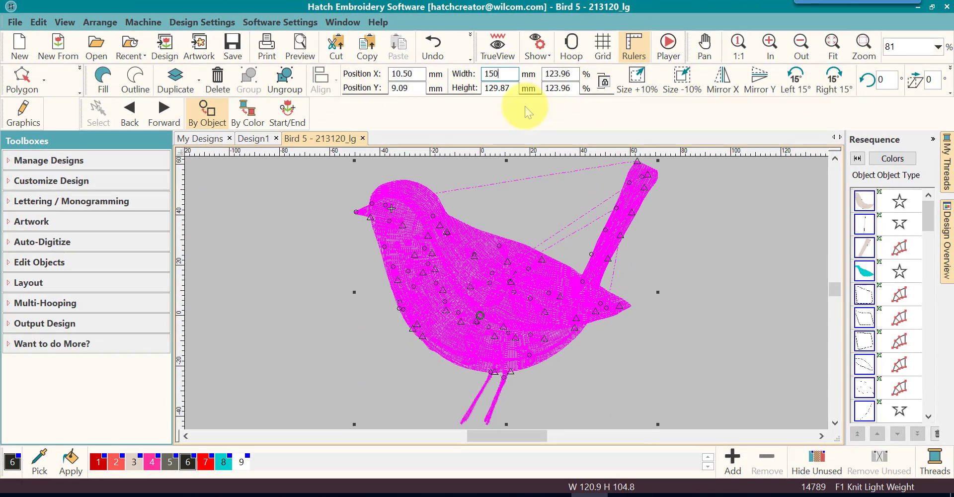
key("Return")
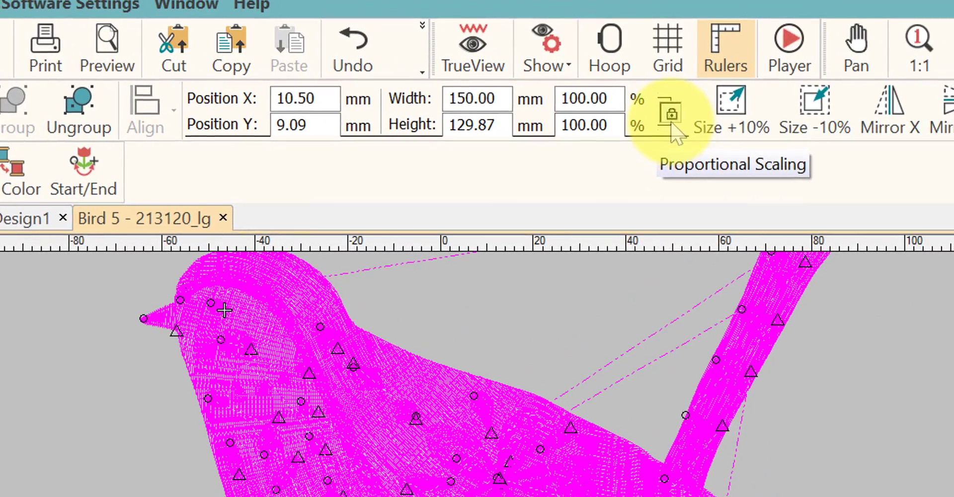
- Lock proportional scaling and set the width to 80%, making the bird 120.00 × 103.89 mm
left_click(673, 132)
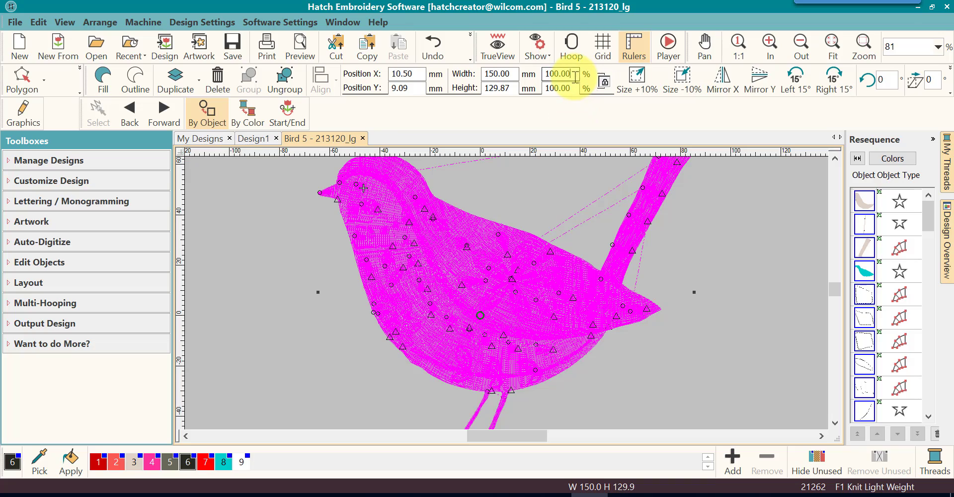
left_click(564, 75)
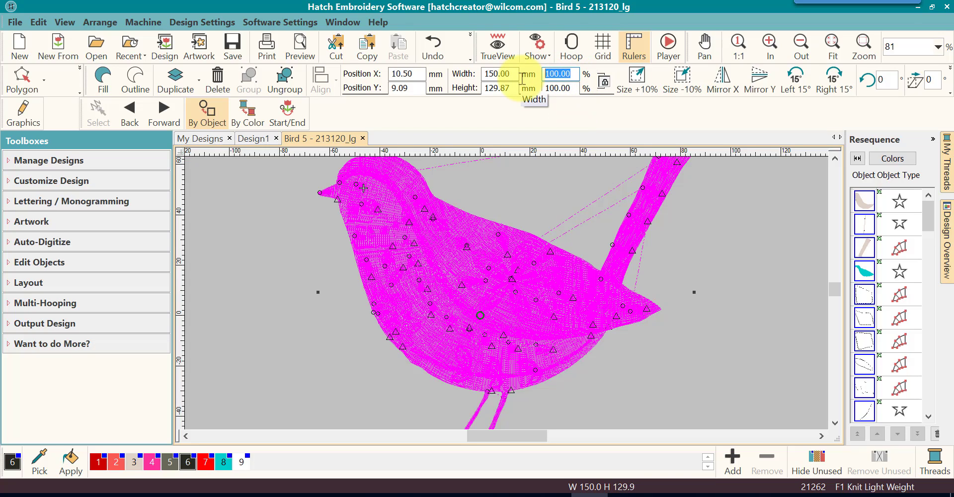
type("80")
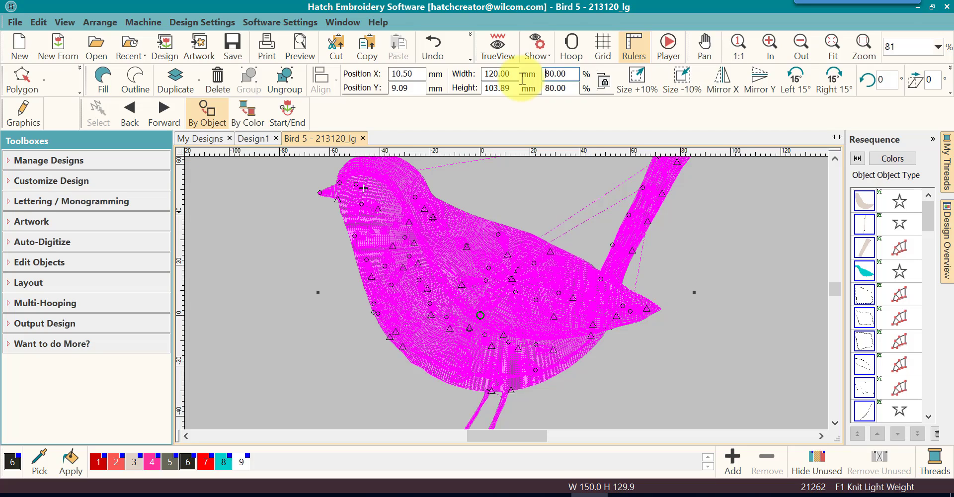
key("Return")
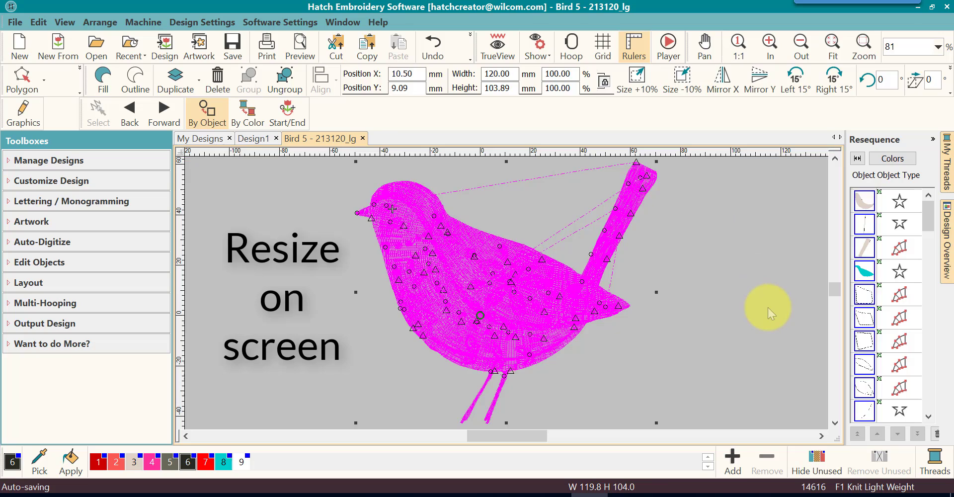
- Shrink the bird from its top-right corner handle to 79.79 × 69.08 mm
left_click(767, 307)
left_click(530, 325)
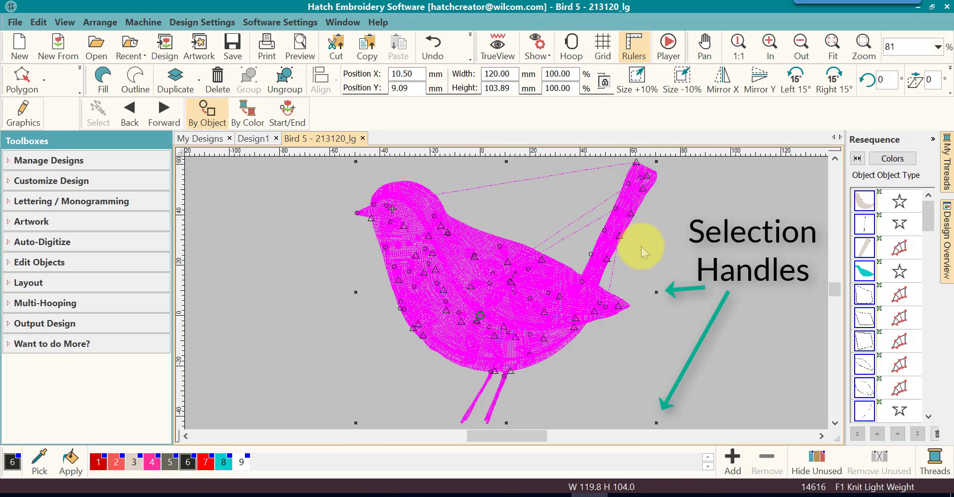
left_click_drag(656, 161, 598, 248)
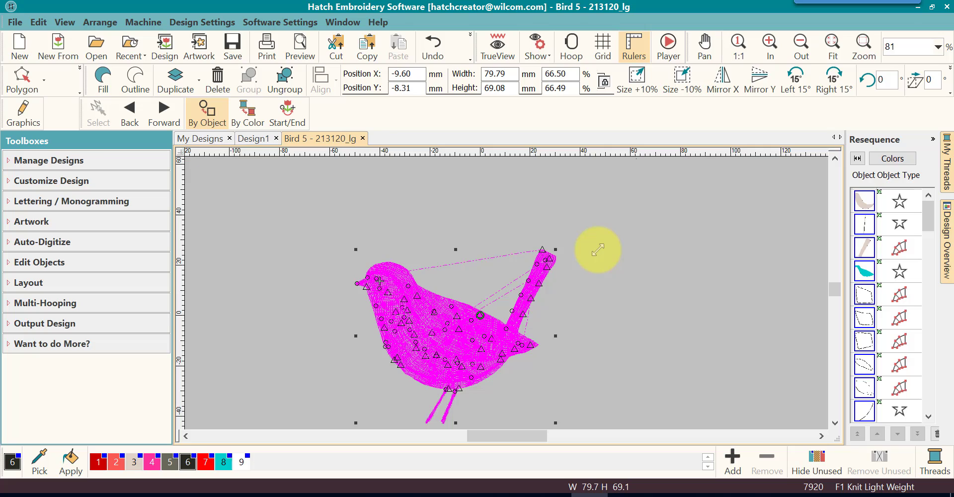
left_click(834, 423)
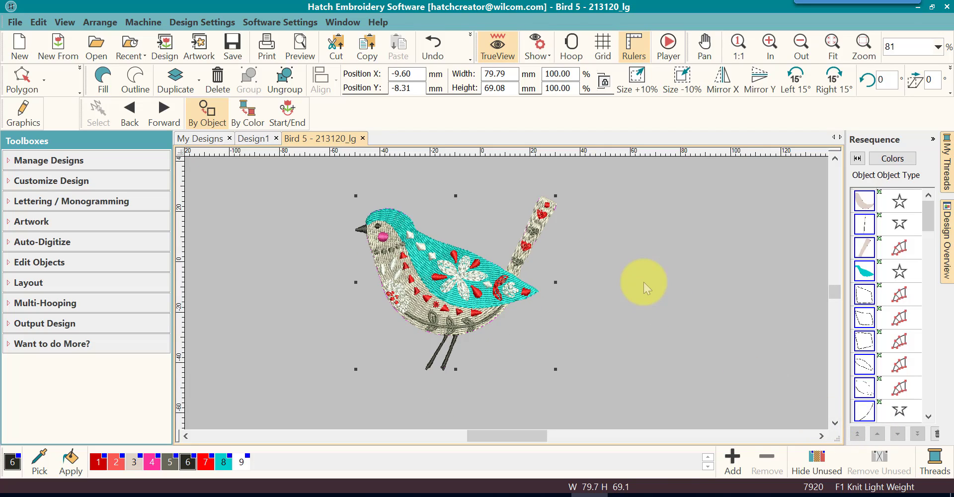
left_click(643, 281)
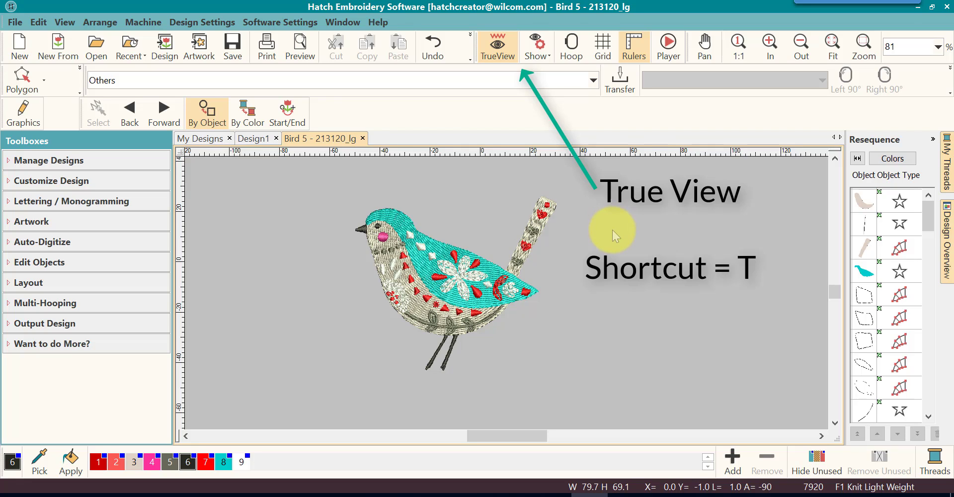
left_click(473, 291)
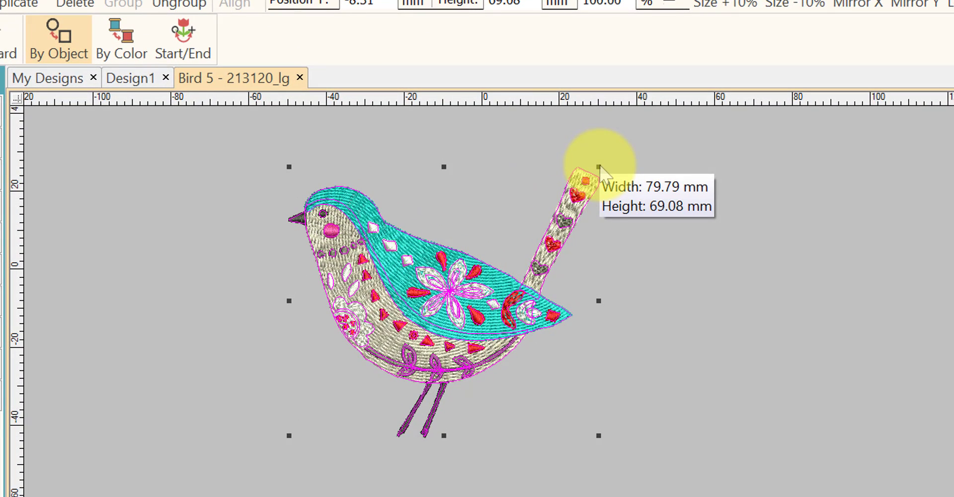
- Rescale the bird proportionally from its corner handles down to 51.99 × 45.01 mm
left_click_drag(599, 167, 599, 211)
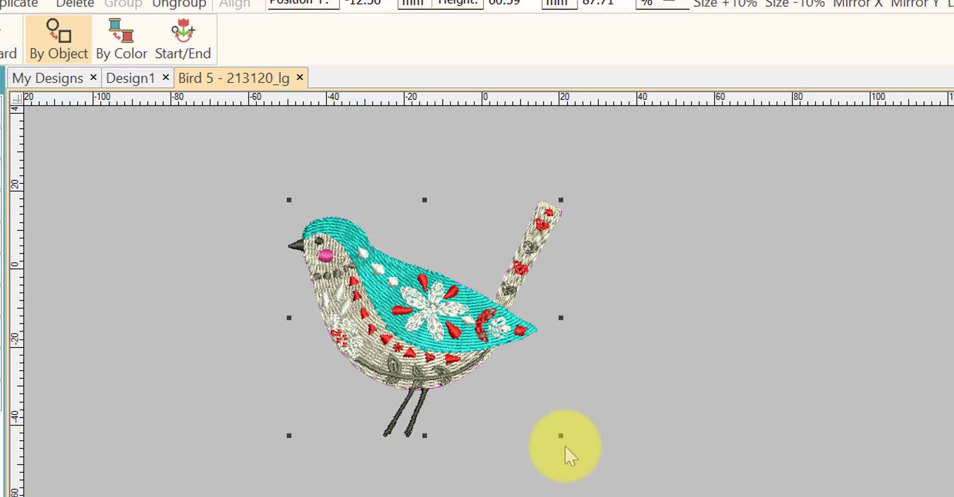
left_click_drag(562, 437, 573, 421)
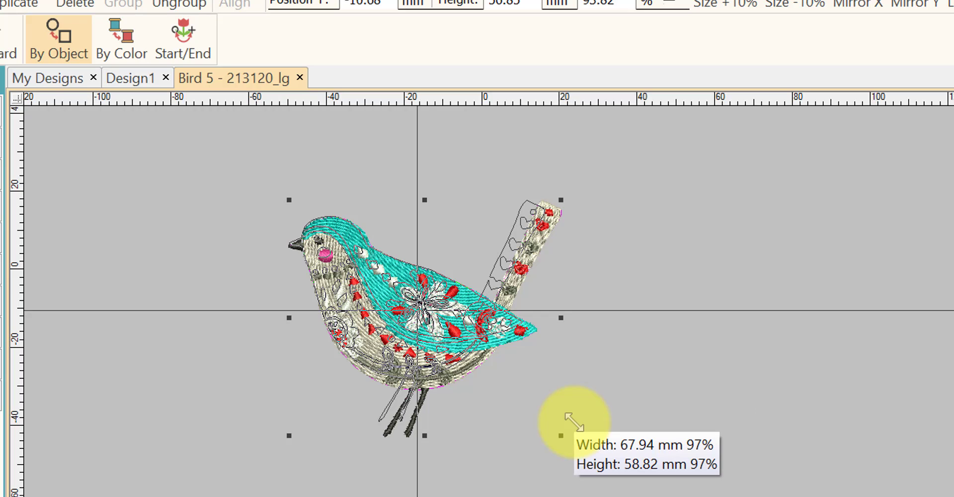
left_click_drag(574, 422, 546, 421)
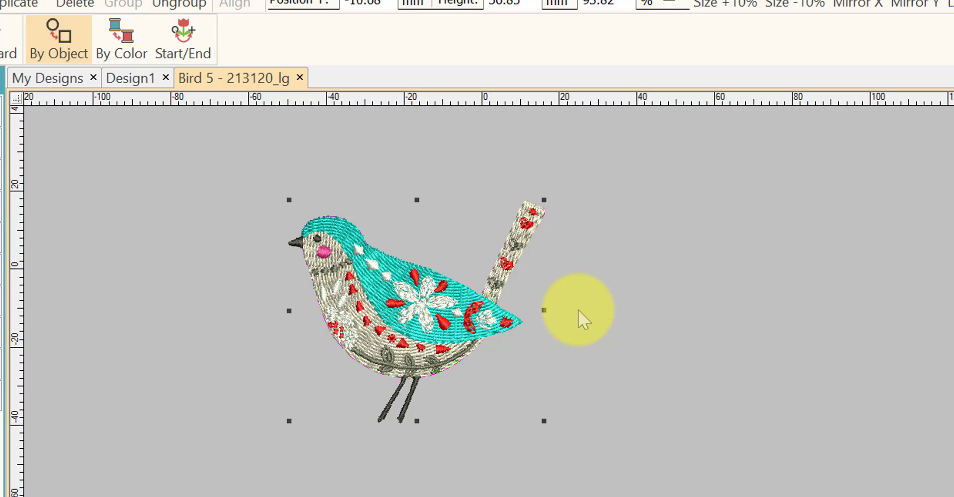
left_click_drag(544, 199, 476, 312)
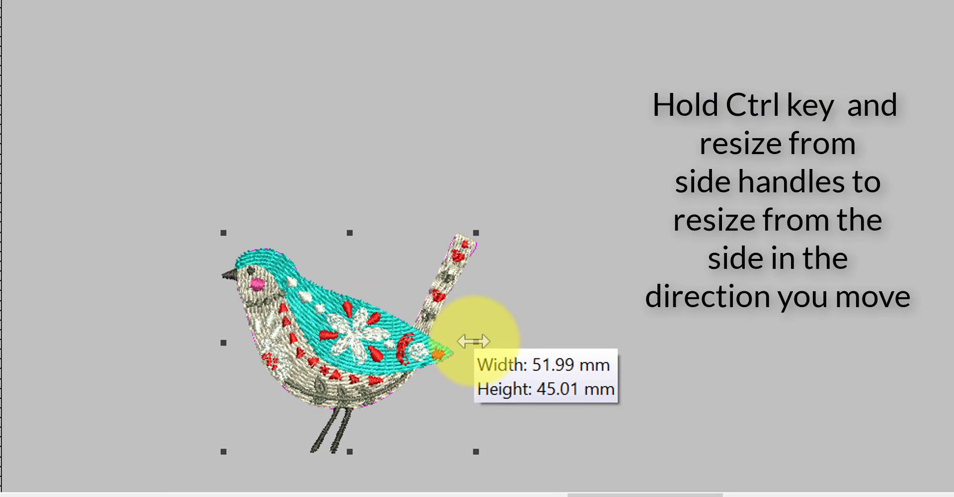
- Stretch the bird horizontally to 100.76 mm wide, keeping its 45.01 mm height
left_click_drag(474, 341, 684, 363)
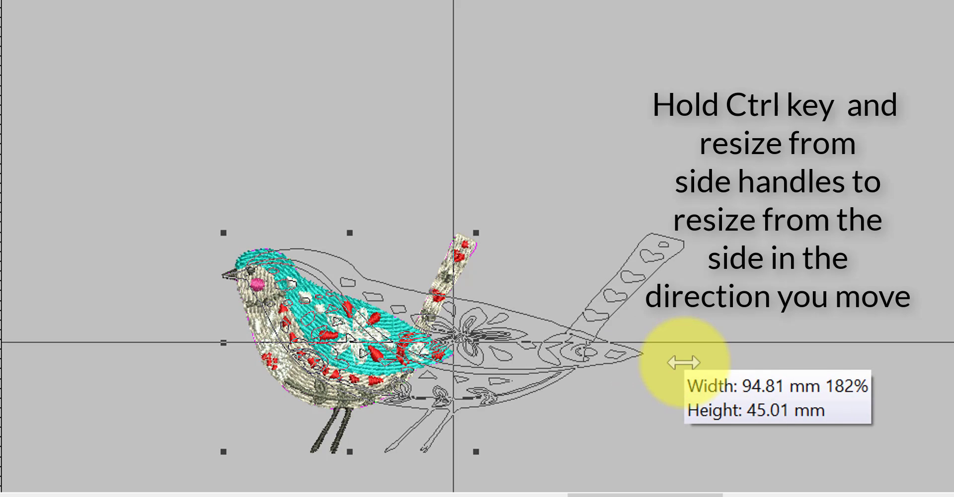
left_click_drag(683, 362, 682, 363)
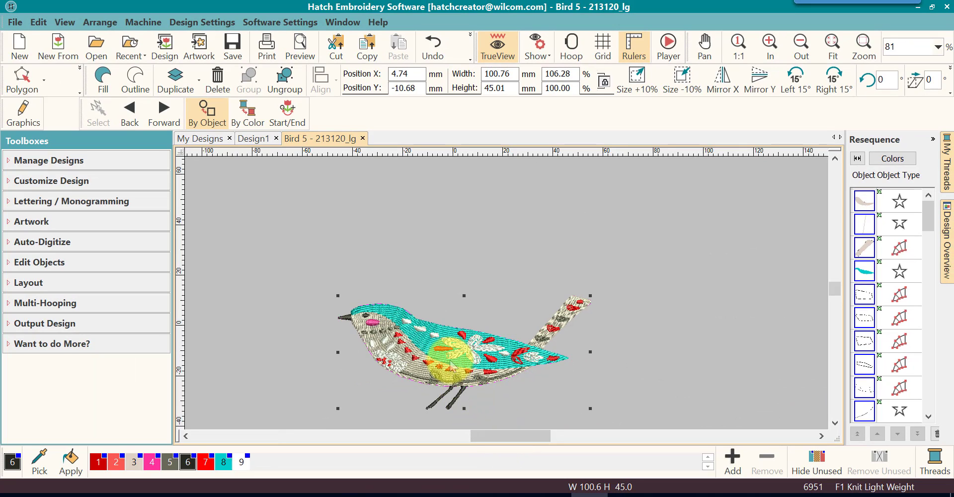
- Clone the bird to the upper right and narrow the copy to 52.95 × 45.01 mm
mouse_move(444, 354)
left_mouse_down()
mouse_move(672, 292)
mouse_move(661, 174)
mouse_move(649, 181)
mouse_move(659, 253)
left_mouse_up()
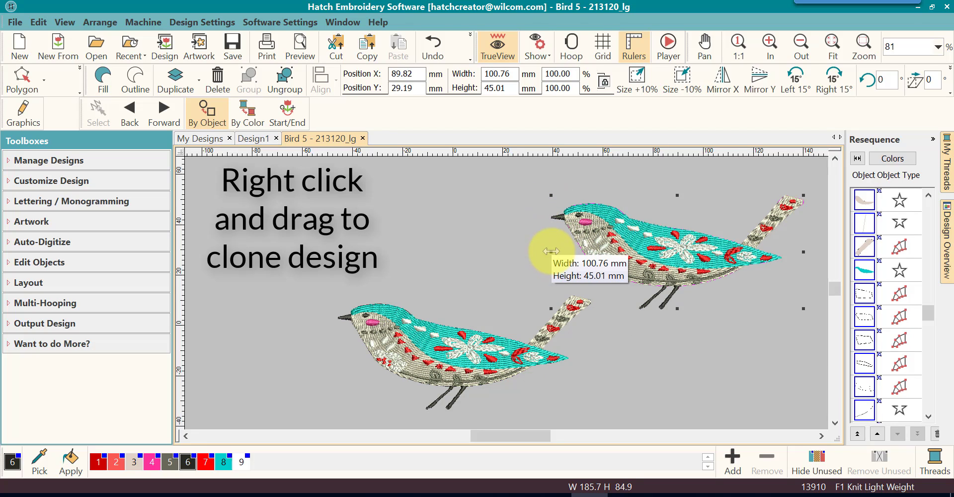
mouse_move(550, 251)
left_mouse_down()
mouse_move(648, 252)
mouse_move(657, 276)
mouse_move(649, 366)
left_mouse_up()
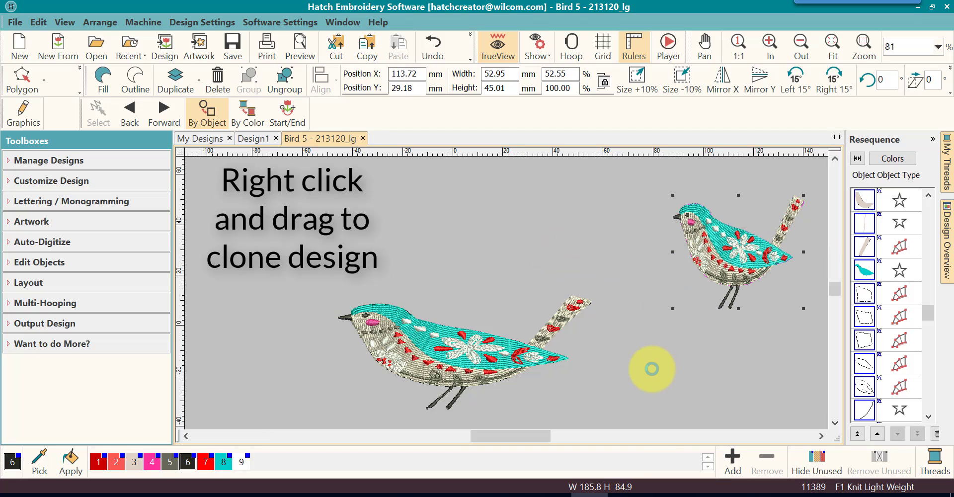
left_click_drag(483, 439, 495, 439)
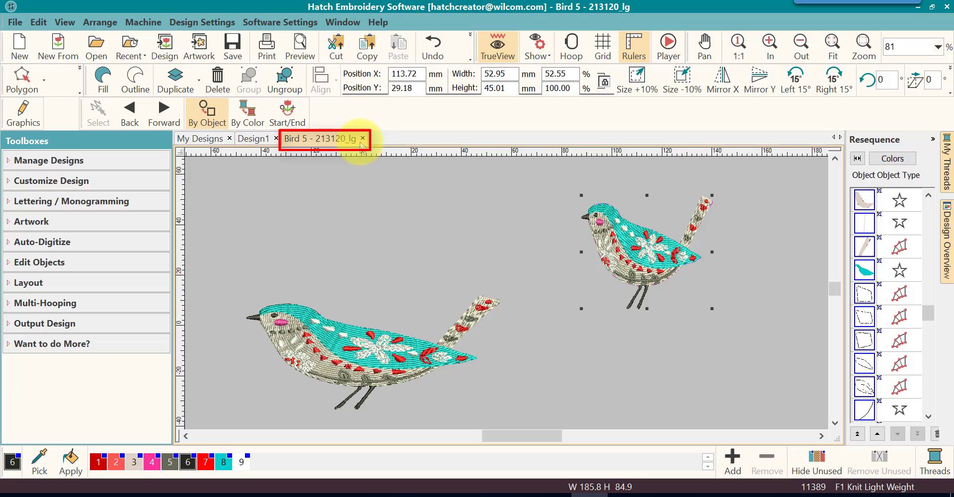
- Deselect the small cloned bird so both birds appear unselected
left_click(318, 255)
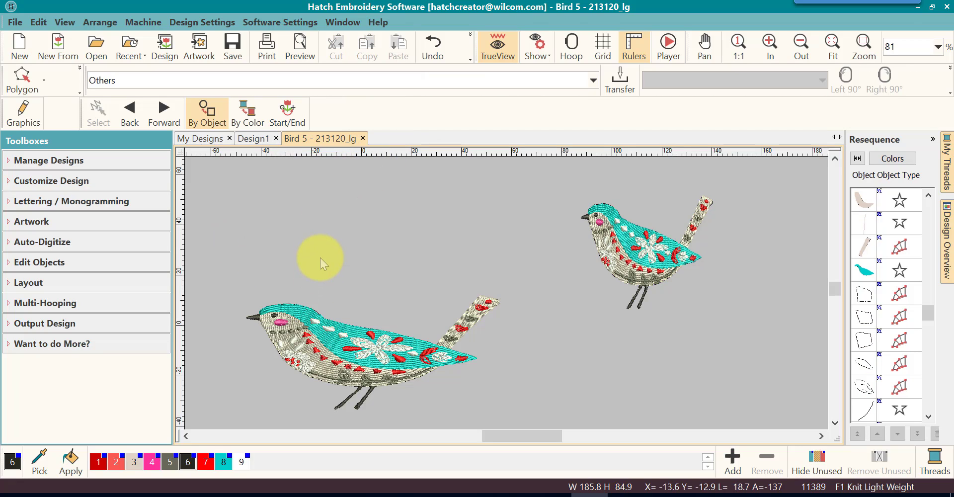